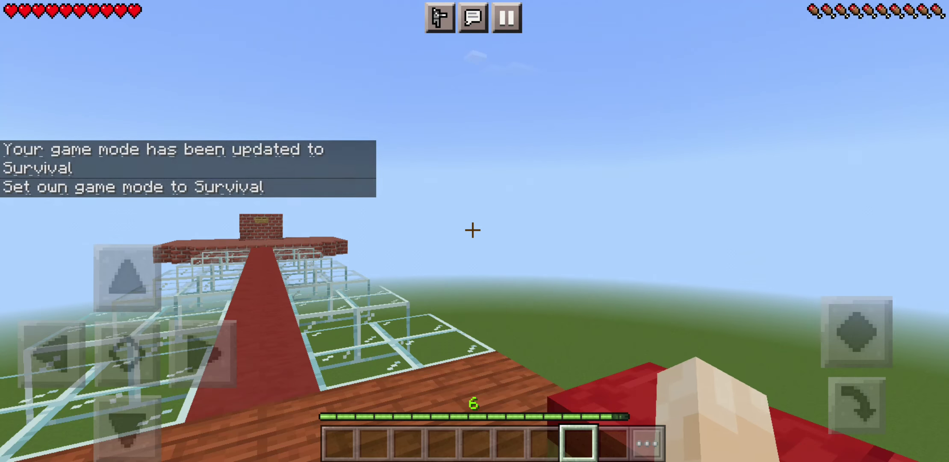
- Step onto the glass walkway and look around the red path and gold figure
drag(127, 277, 127, 277)
drag(667, 222, 778, 193)
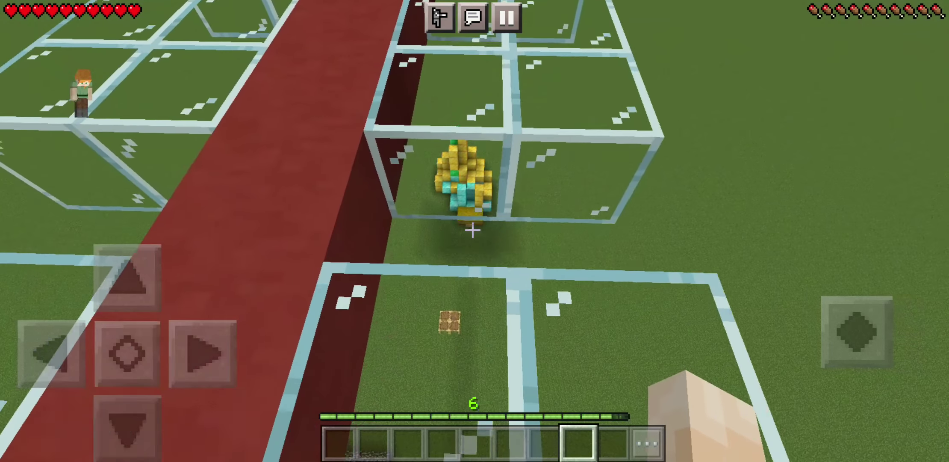
drag(667, 223, 563, 222)
drag(667, 223, 742, 163)
drag(668, 186, 607, 267)
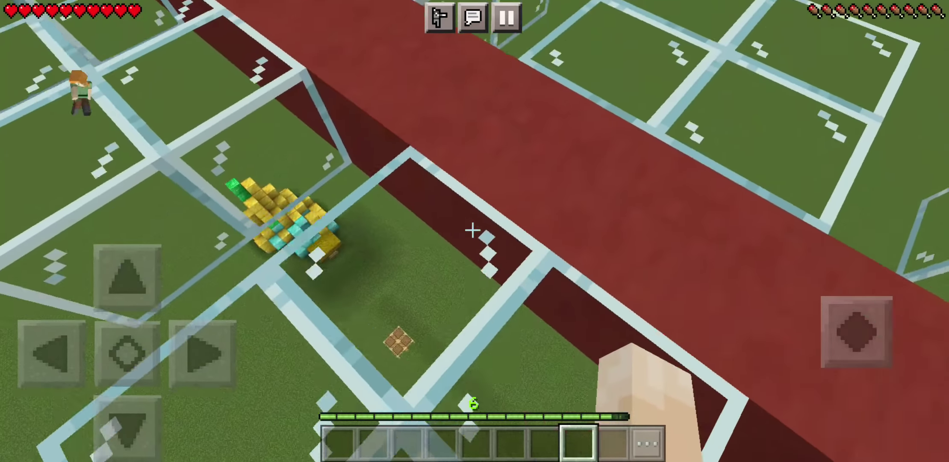
- Walk along the red carpet off the edge and fall to the ground
drag(127, 277, 127, 277)
drag(667, 222, 741, 223)
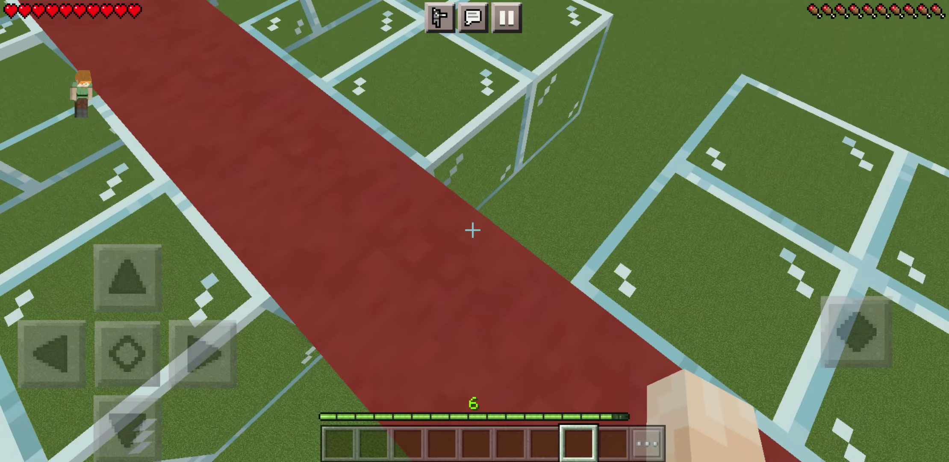
drag(667, 260, 667, 185)
drag(667, 297, 667, 148)
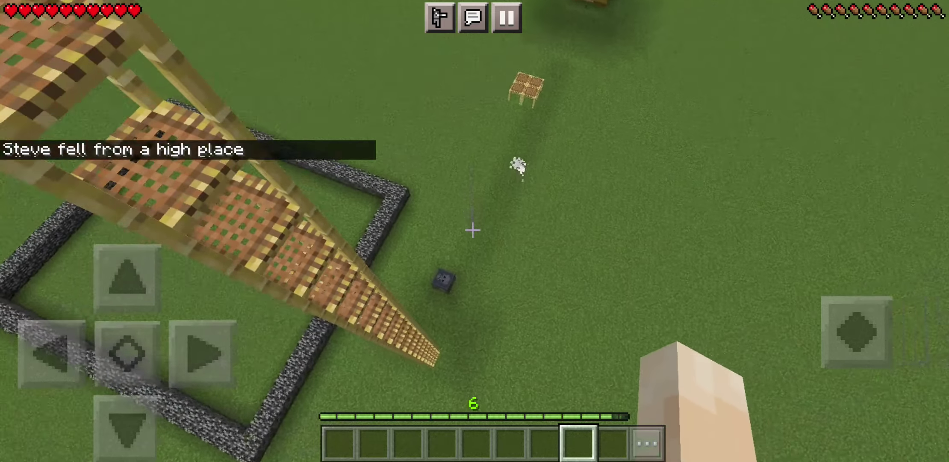
drag(667, 297, 667, 148)
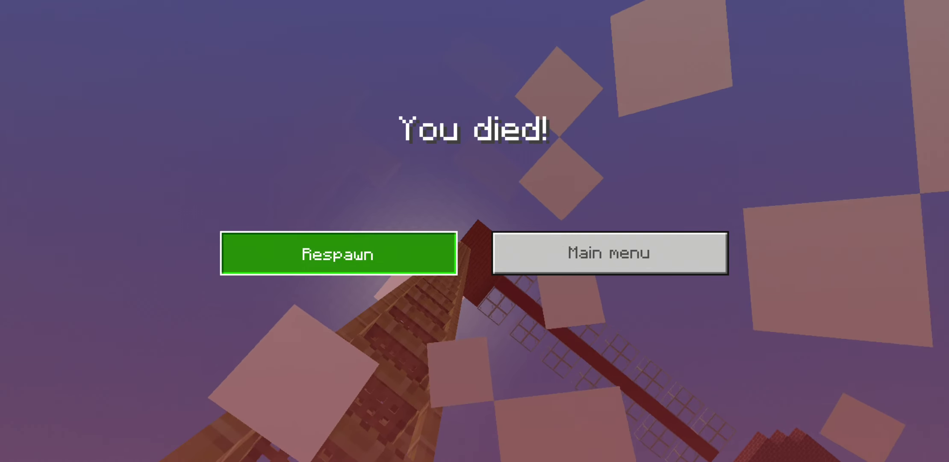
- Respawn and run /gamemode 1 to switch to Creative
click(339, 253)
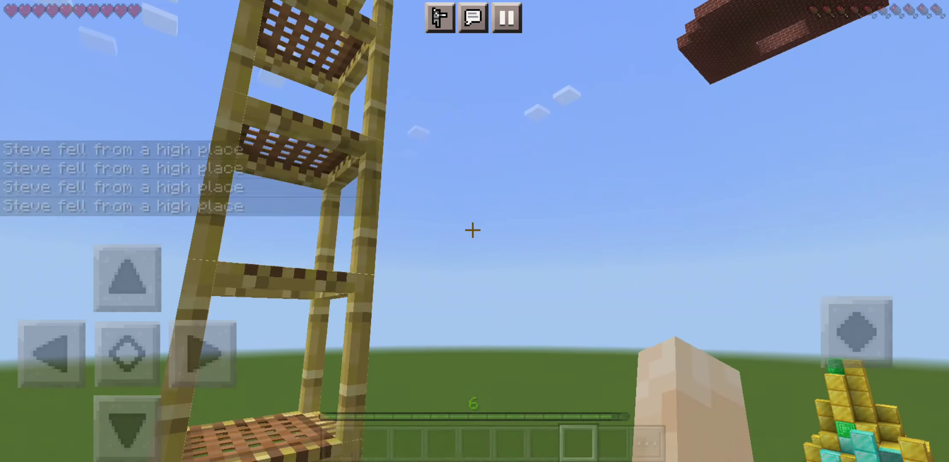
click(470, 17)
click(497, 437)
click(135, 435)
text(/)
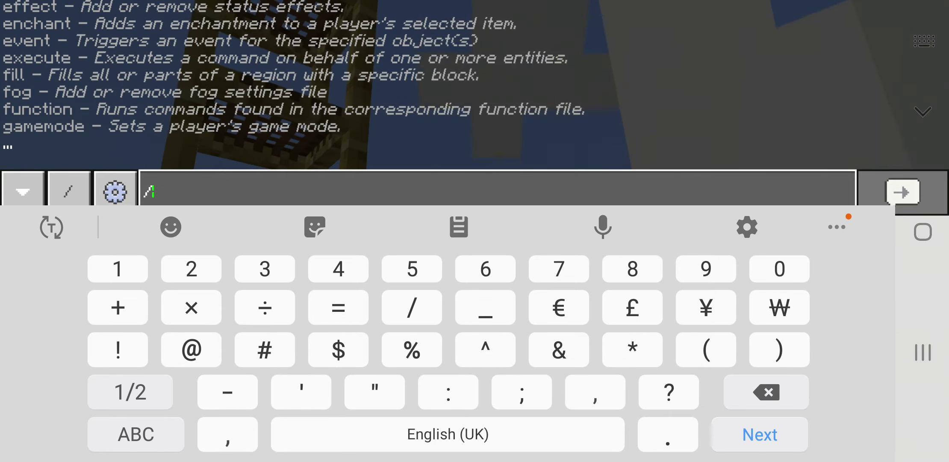
text(gamemode 1)
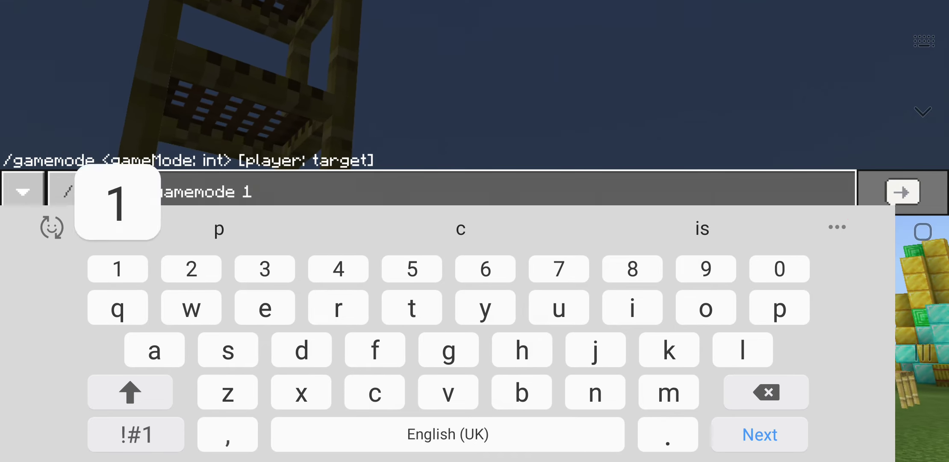
key(Return)
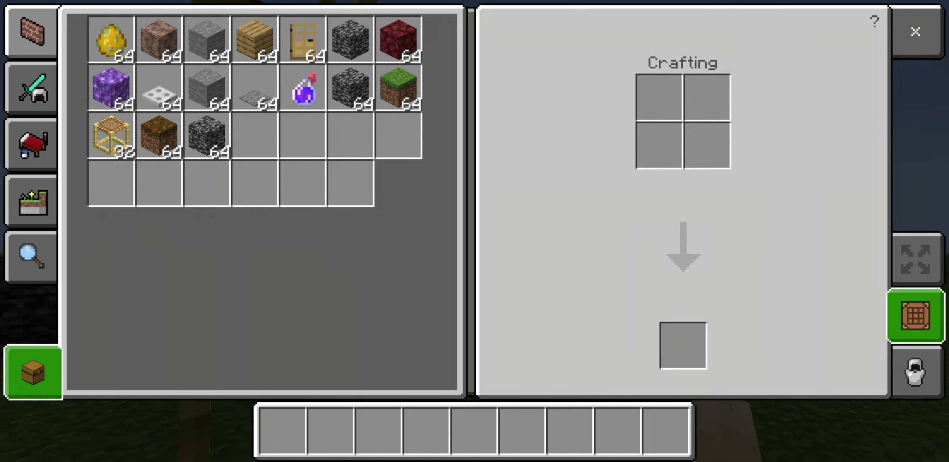
- Take a Red Bed from the Items tab's Beds group into hand
click(32, 89)
click(32, 145)
click(159, 304)
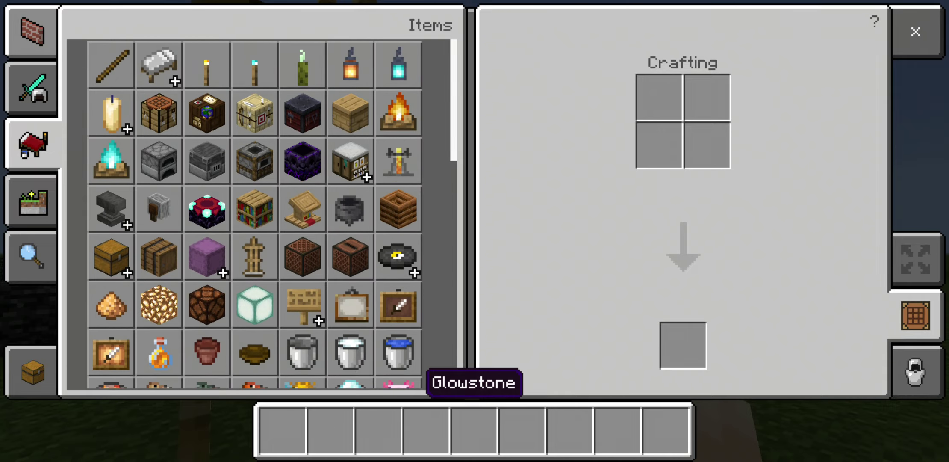
click(159, 64)
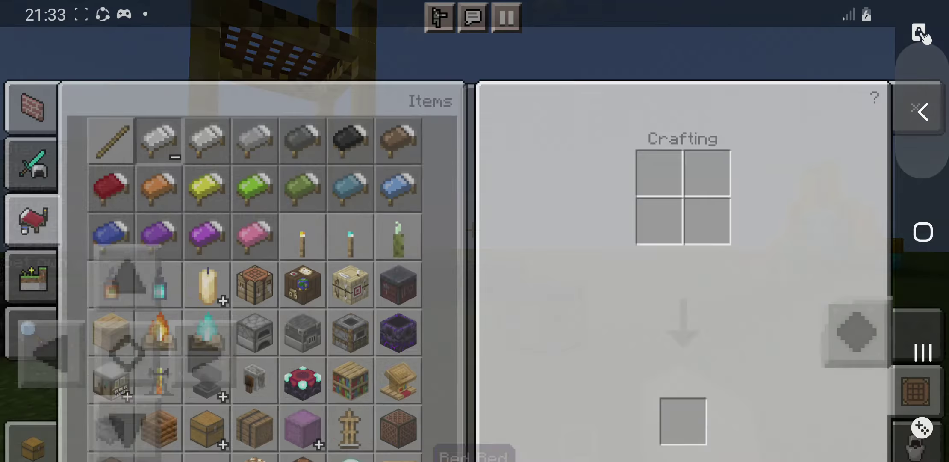
click(914, 32)
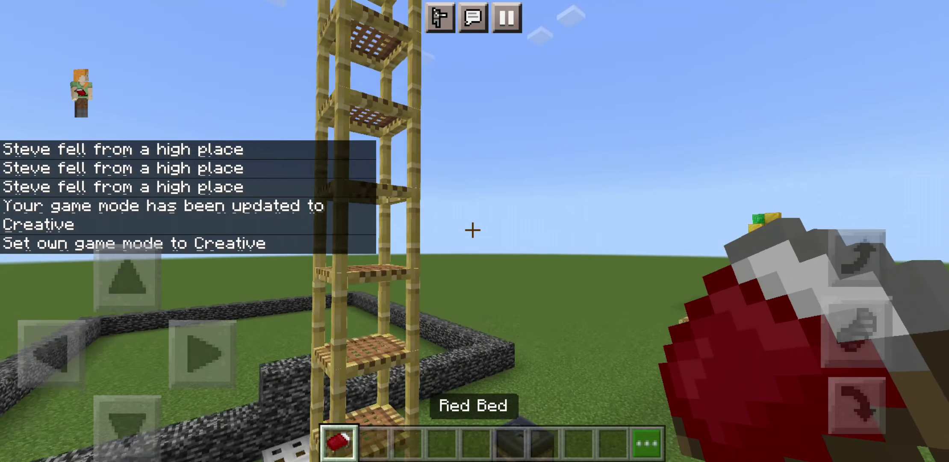
- Fly up to the brick platform and place the red bed beside the trapdoor
key(space)
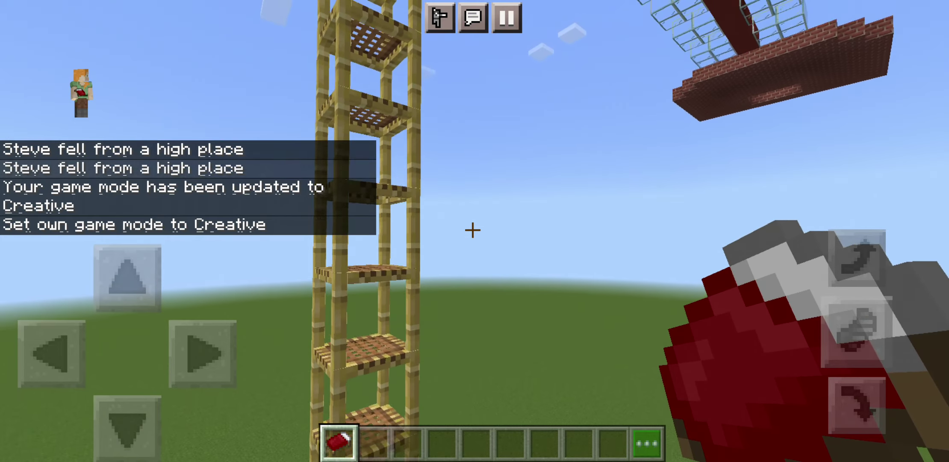
key(w)
right_click(472, 230)
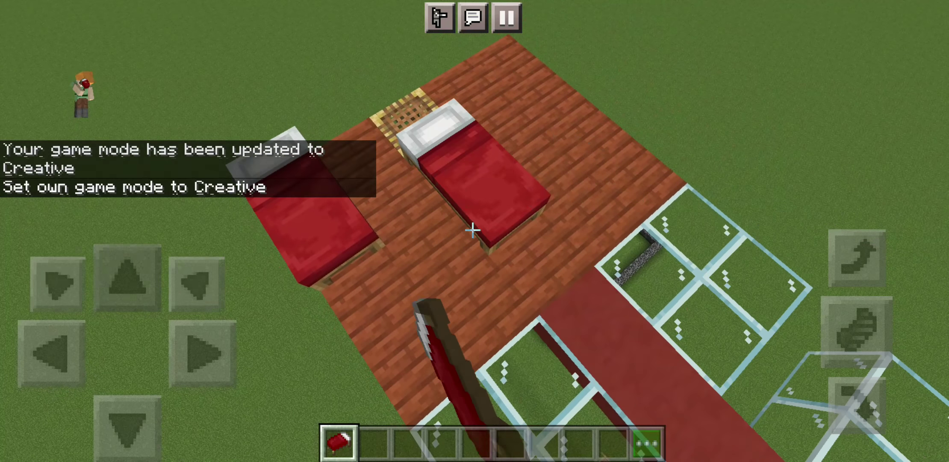
key(8)
- Break the old left bed and set the respawn point at the red bed
click(472, 230)
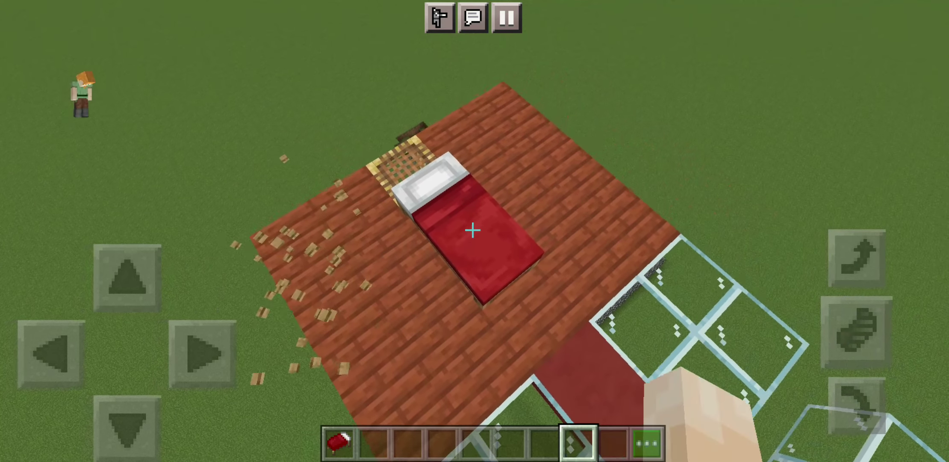
right_click(472, 230)
key(w)
right_click(472, 230)
right_click(473, 230)
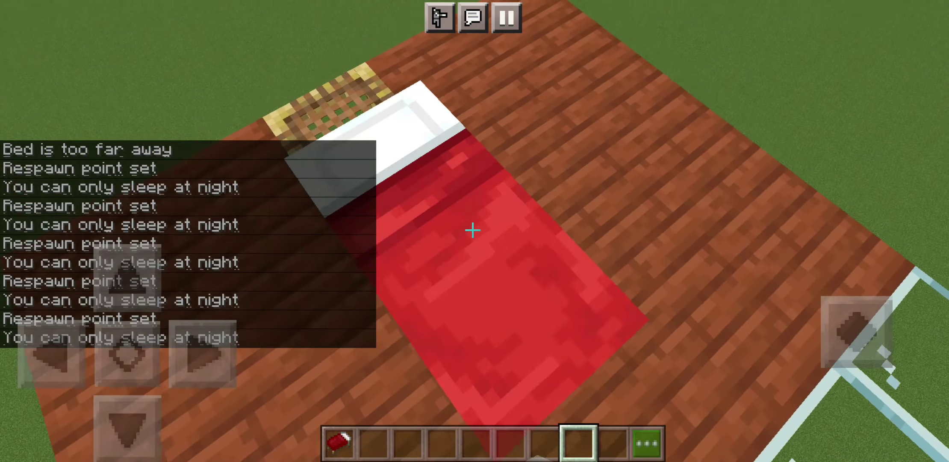
key(e)
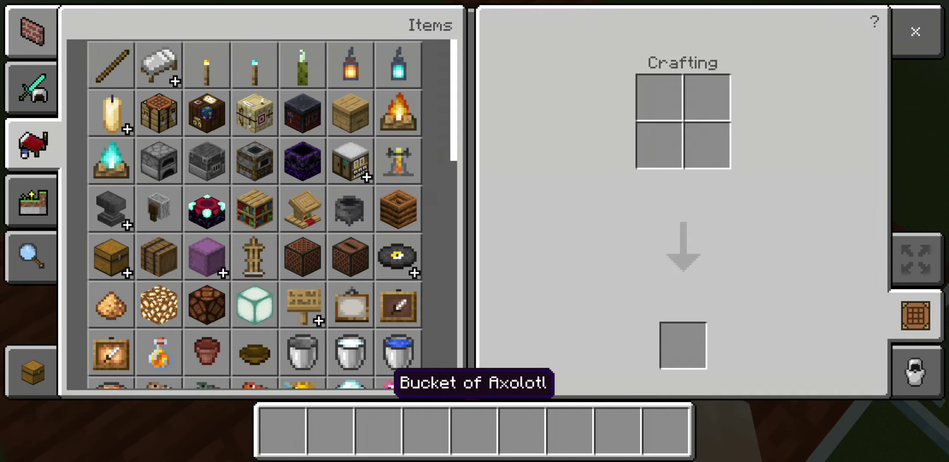
- Close the inventory with a water bucket and run /gamemode survival
key(e)
text(t)
text(/gamemod)
text(s)
key(Return)
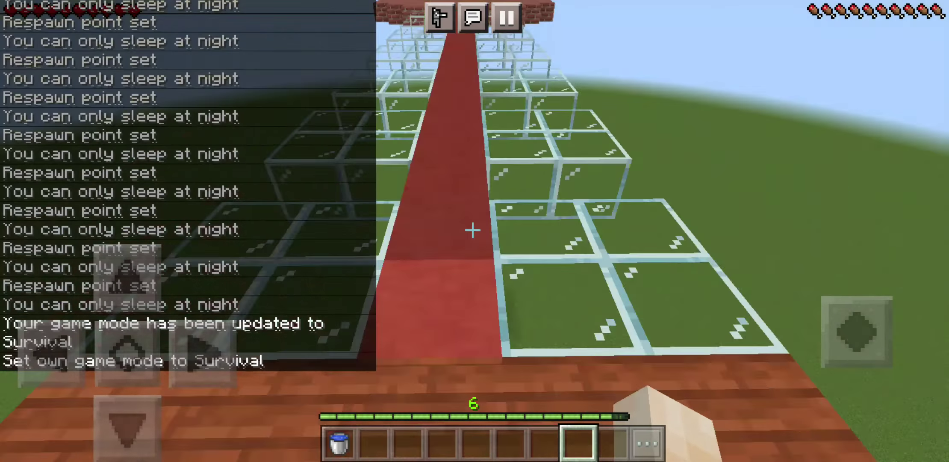
- Walk along the red carpet, then pour water beside it and scoop it back
key(w)
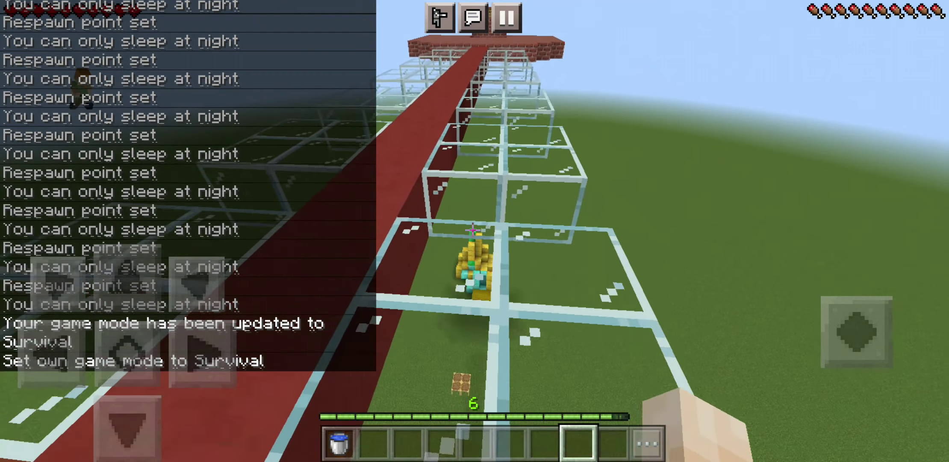
key(w)
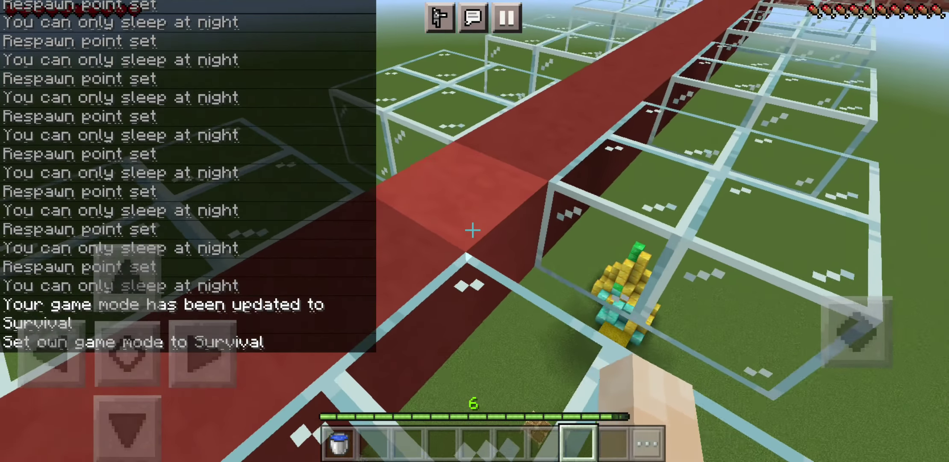
key(w)
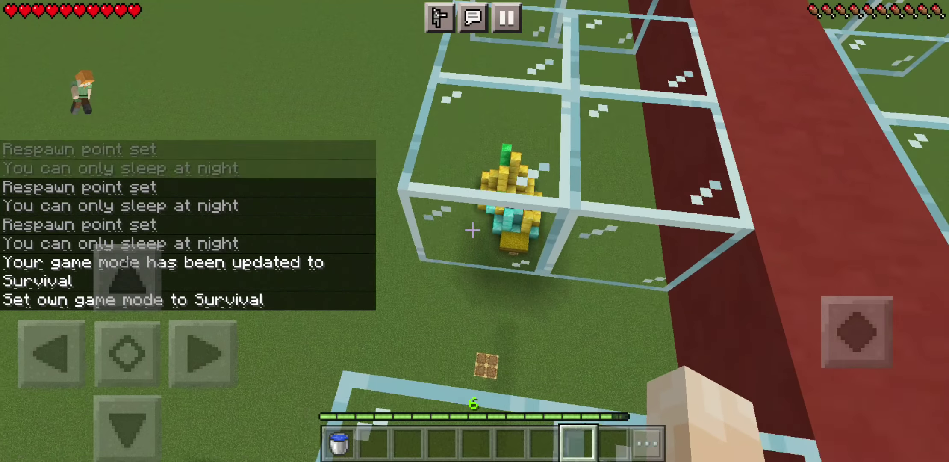
key(w)
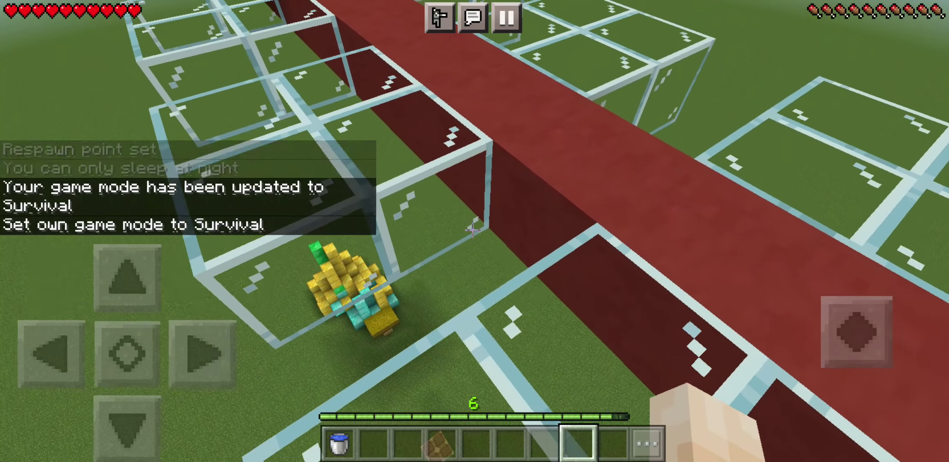
key(1)
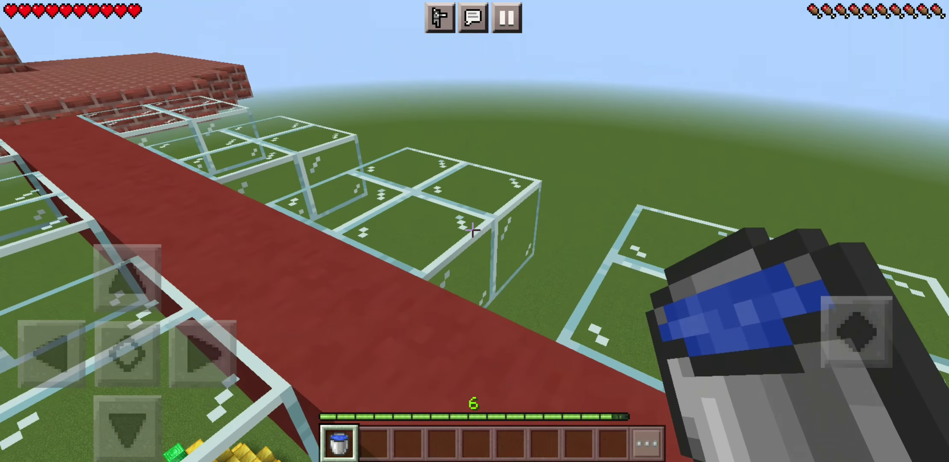
right_click(471, 230)
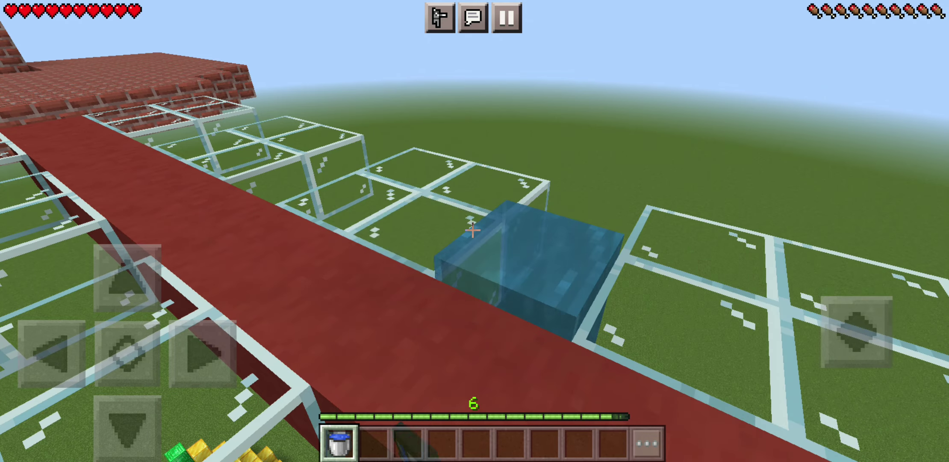
right_click(472, 230)
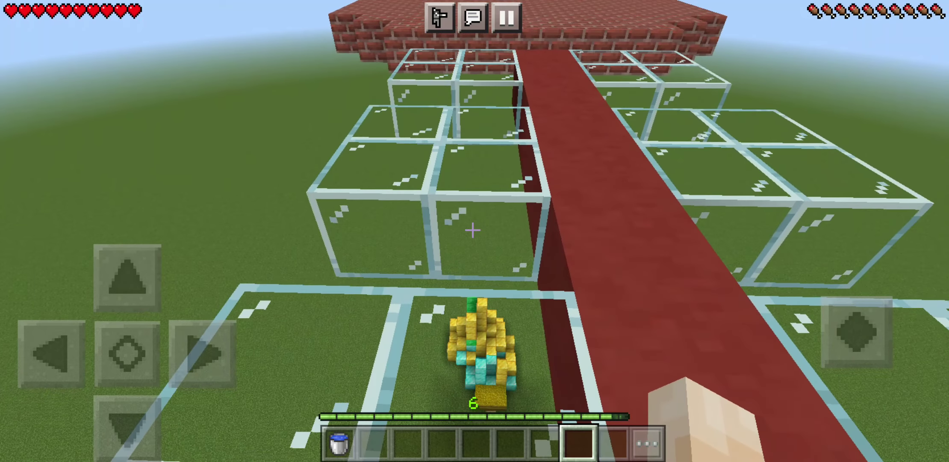
- Continue across the glass walkway up to the brick platform
key(w)
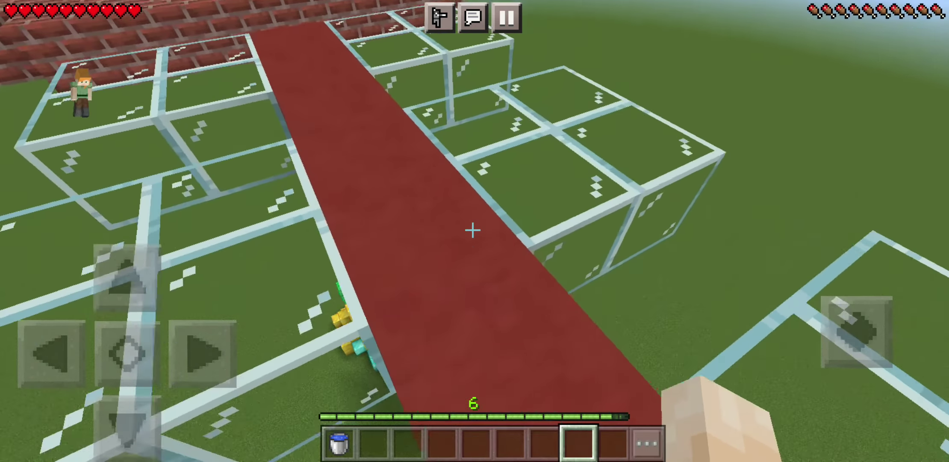
key(w)
key(w)
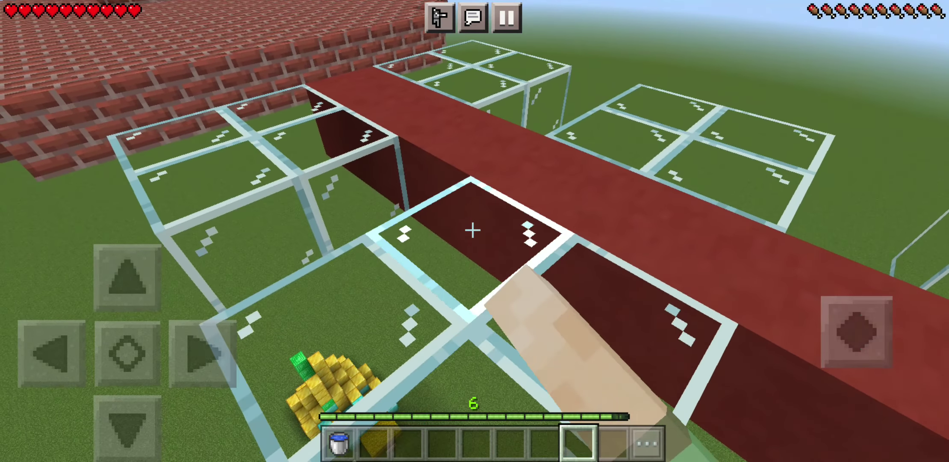
key(w)
key(w)
key(w)
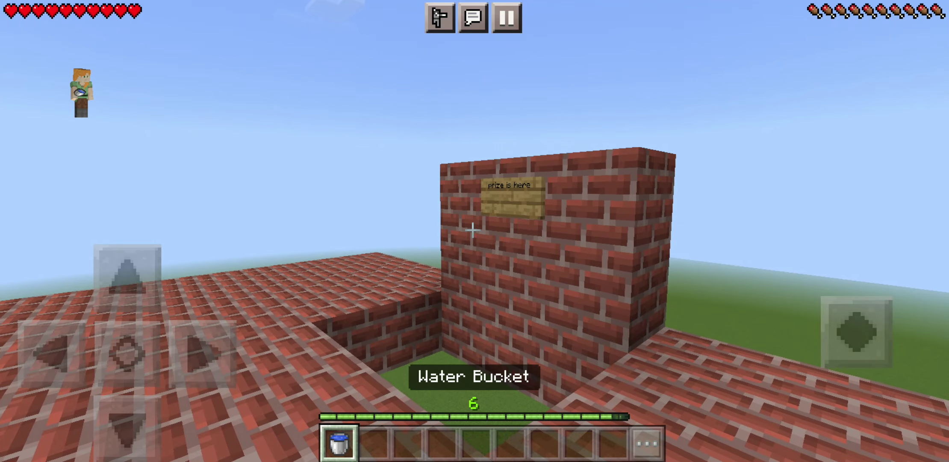
- Step off the brick ledge into the grass enclosure, select the water bucket, and open the inventory
key(w)
key(w)
key(8)
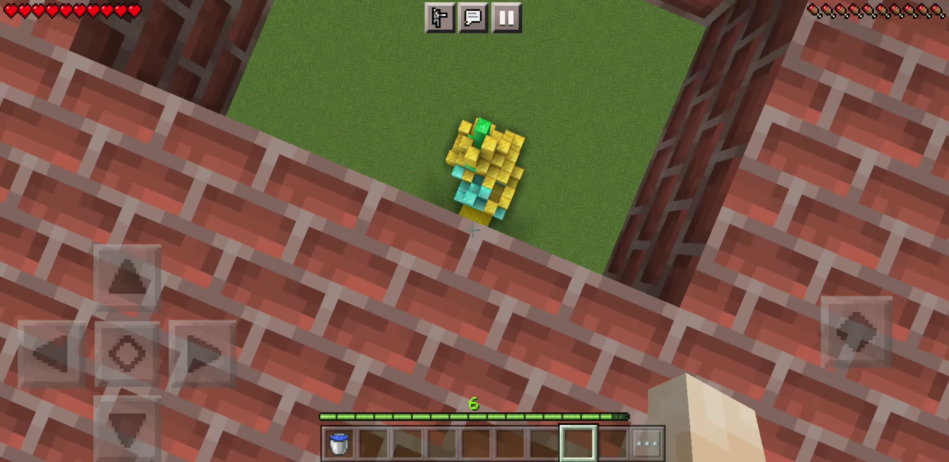
key(w)
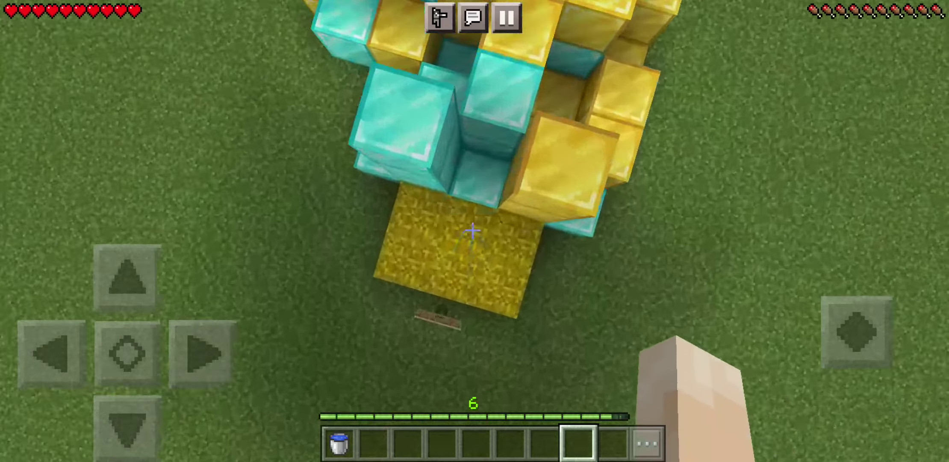
key(w)
key(1)
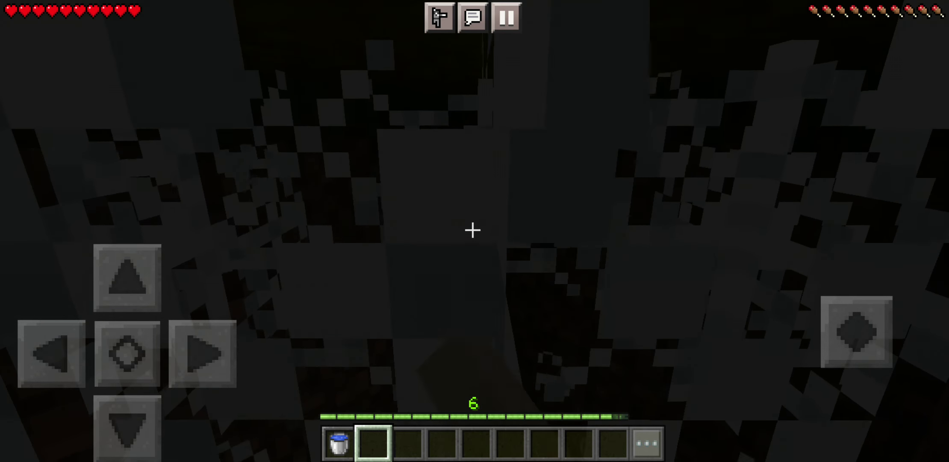
key(e)
- View the full inventory contents, then close the inventory screen
click(33, 371)
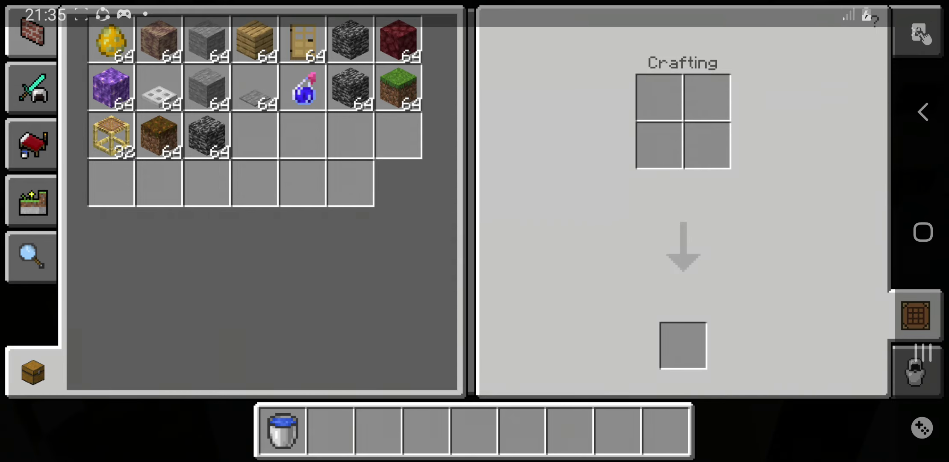
key(Escape)
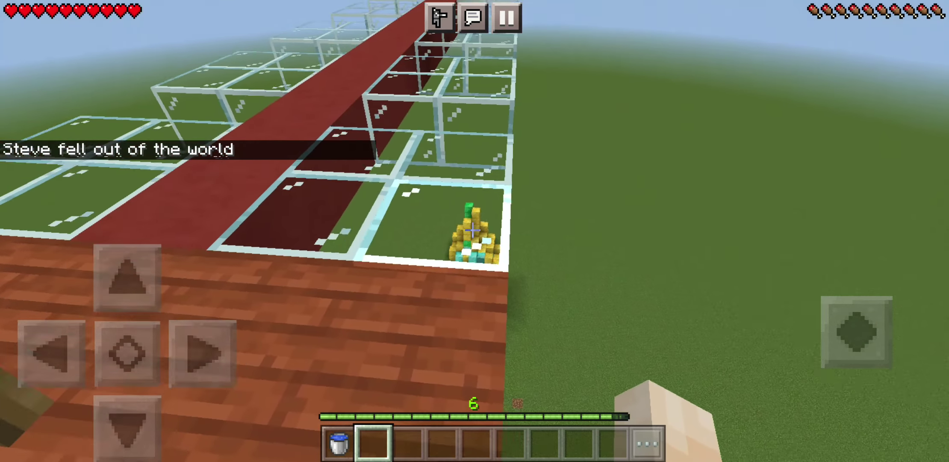
- Walk onto the glass floor and look around the brick structure and bed
click(127, 276)
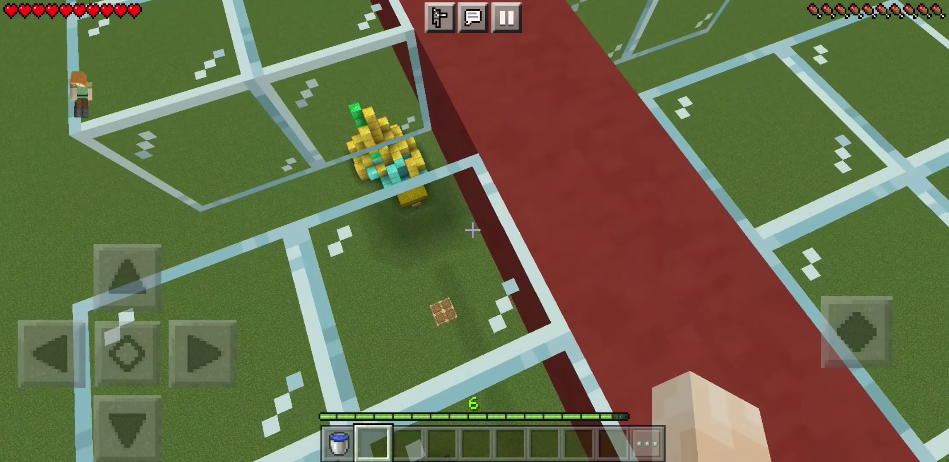
drag(712, 149, 712, 312)
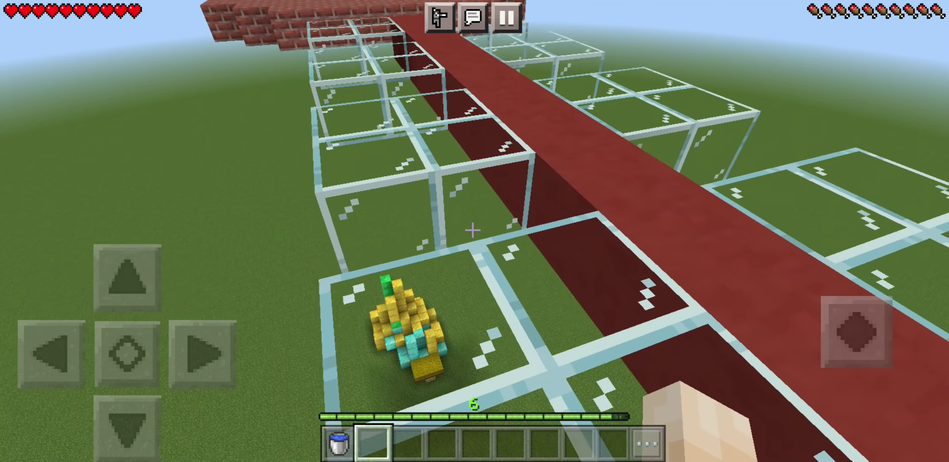
drag(668, 186, 741, 297)
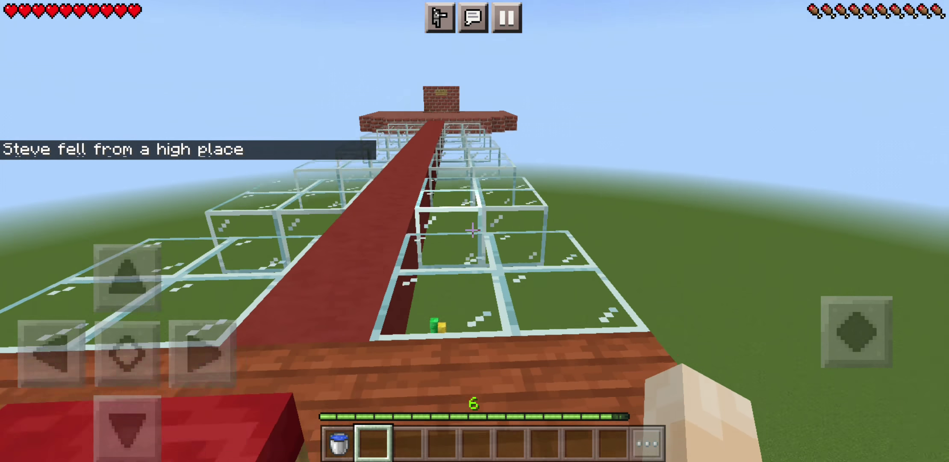
drag(741, 185, 630, 260)
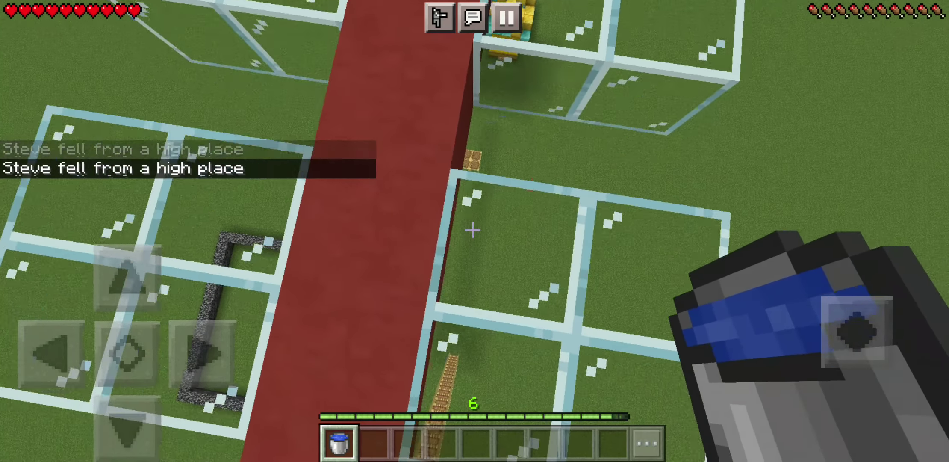
- Respawn beside the bed, look along the red path, and respawn again after the fall
drag(667, 185, 578, 185)
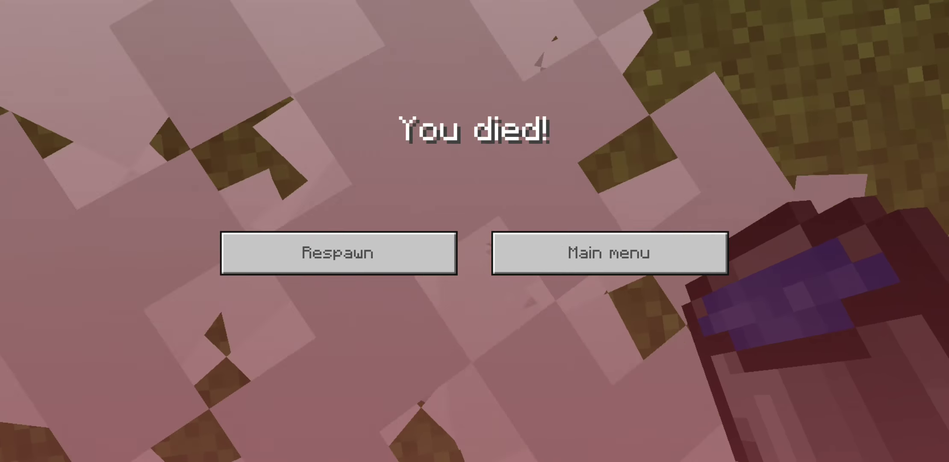
click(338, 252)
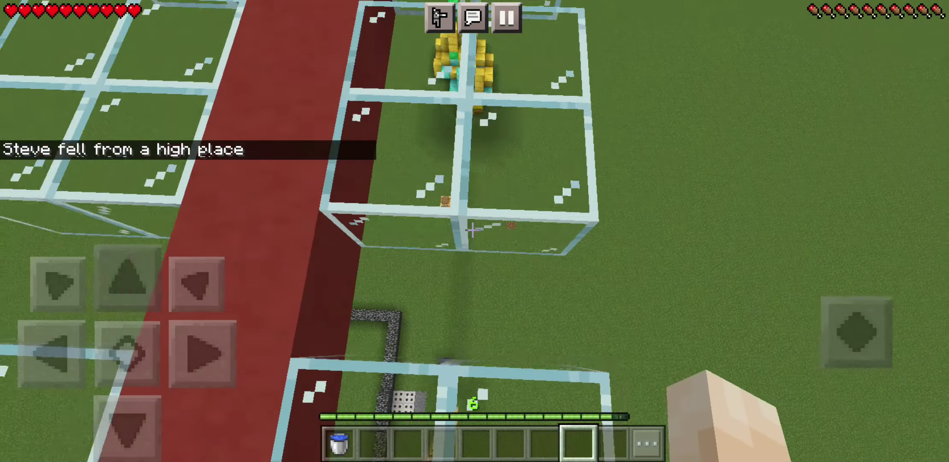
mouse_move(593, 186)
mouse_down()
mouse_move(801, 215)
mouse_move(852, 238)
mouse_up()
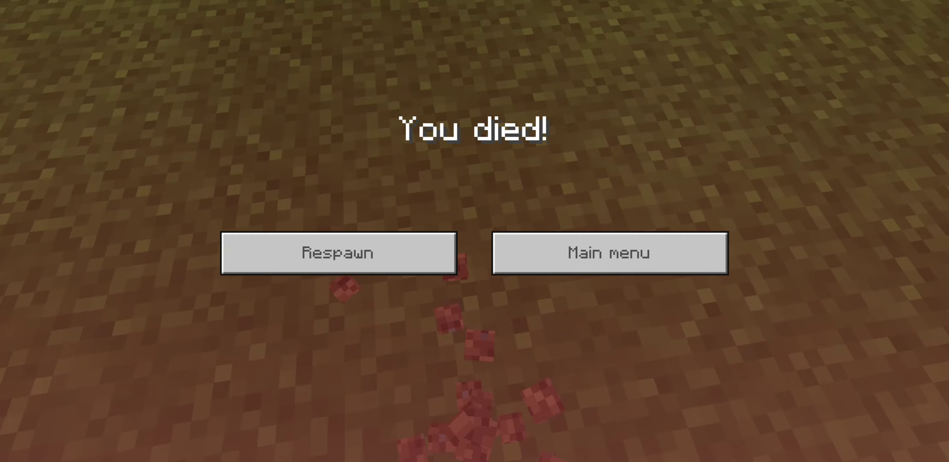
click(339, 252)
drag(667, 186, 608, 312)
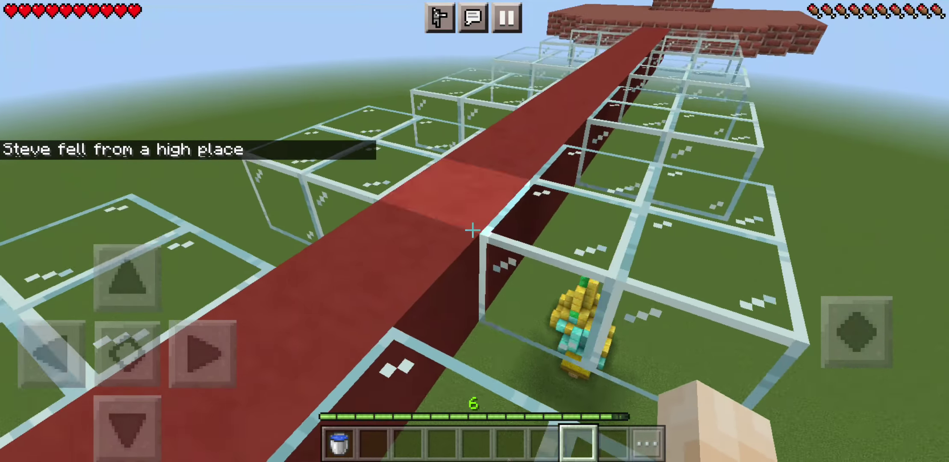
- Head back along the red path toward the brick house and pit
drag(593, 223, 742, 238)
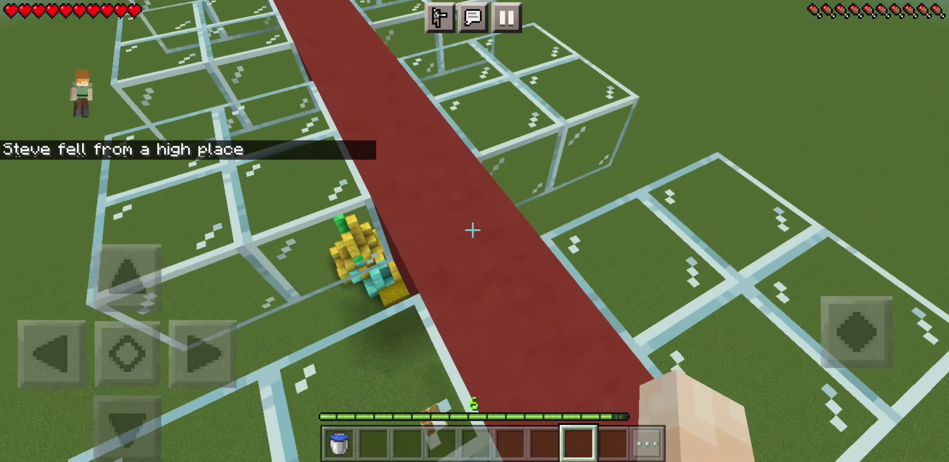
mouse_move(594, 223)
mouse_down()
mouse_move(519, 222)
mouse_move(607, 252)
mouse_up()
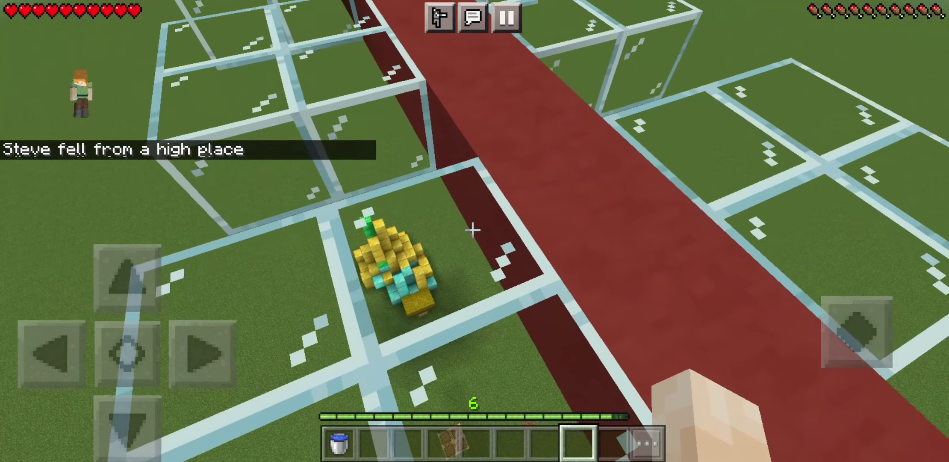
mouse_move(593, 222)
mouse_down()
mouse_move(741, 223)
mouse_move(607, 222)
mouse_up()
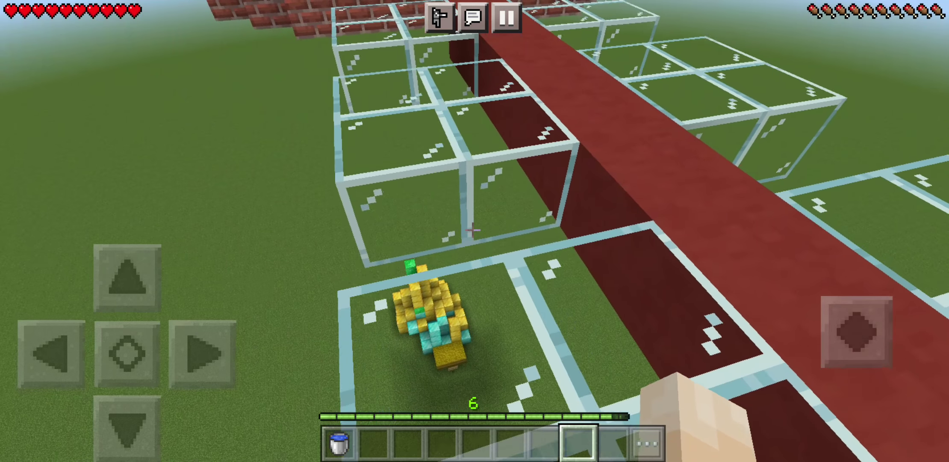
mouse_move(594, 297)
mouse_down()
mouse_move(593, 186)
mouse_move(563, 312)
mouse_up()
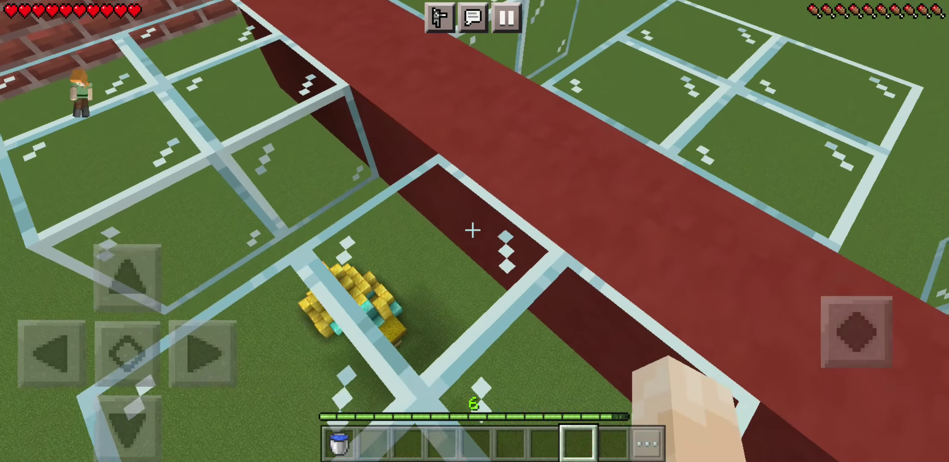
drag(608, 222, 593, 312)
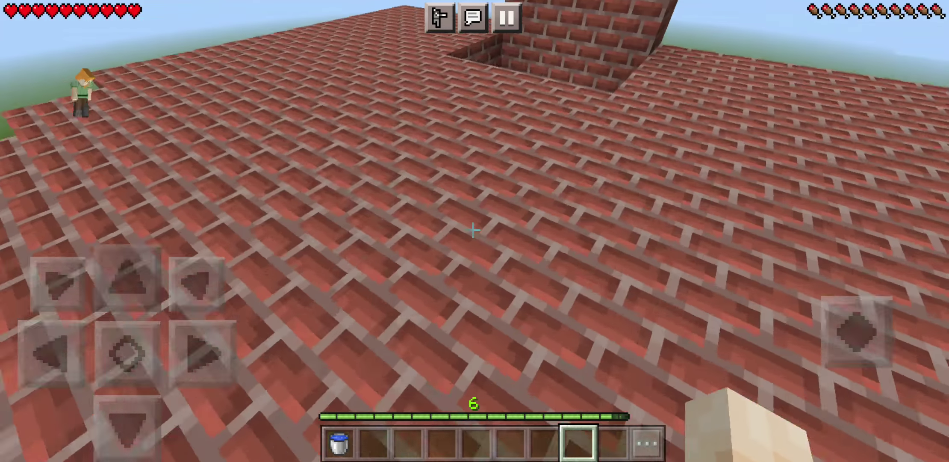
drag(667, 222, 638, 267)
- Select the water bucket and jump over the brick wall into the prize enclosure
click(339, 441)
drag(638, 223, 638, 311)
drag(593, 223, 563, 193)
click(855, 330)
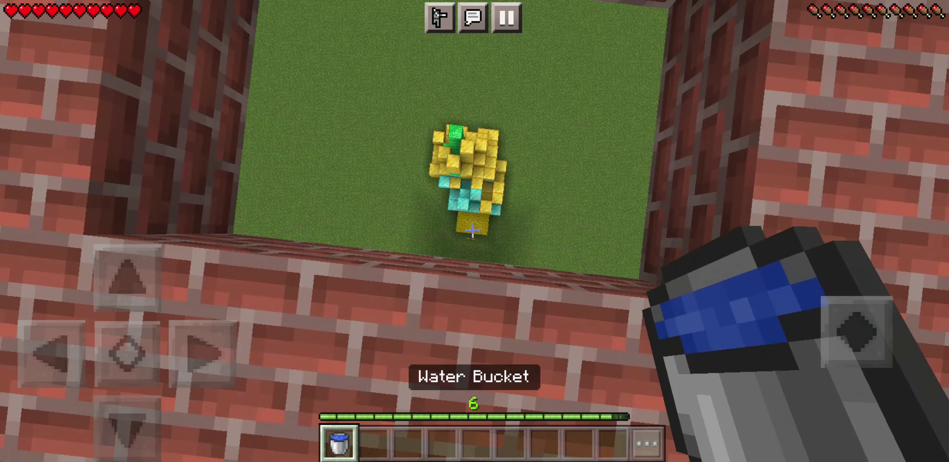
click(855, 330)
drag(638, 222, 638, 311)
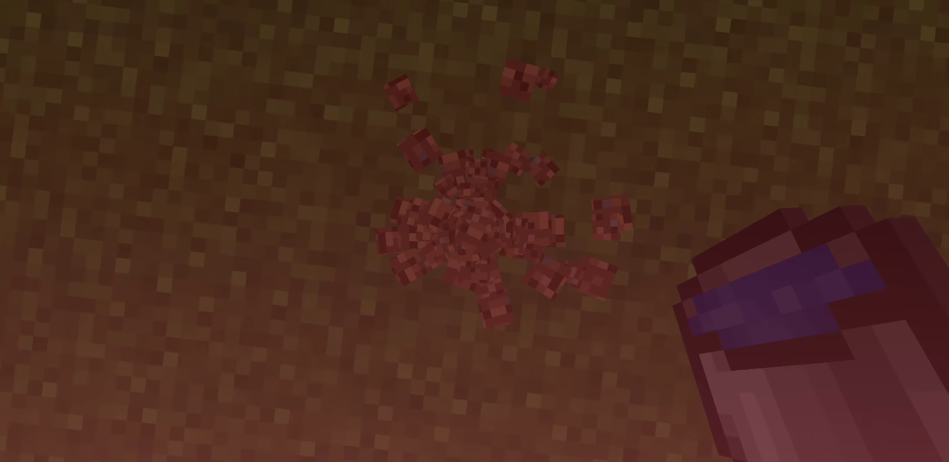